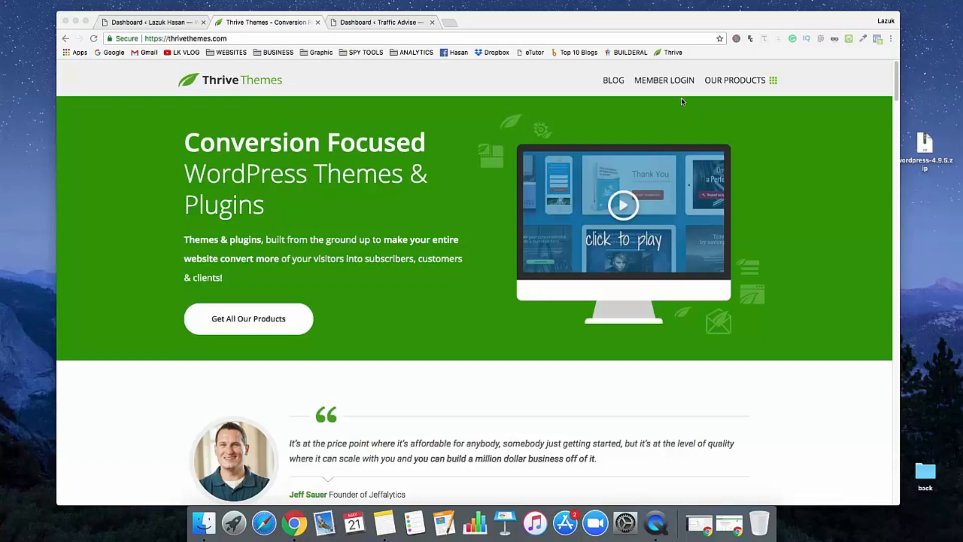
Log in to the Thrive Themes member account and download the Thrive Architect plugin
click(672, 80)
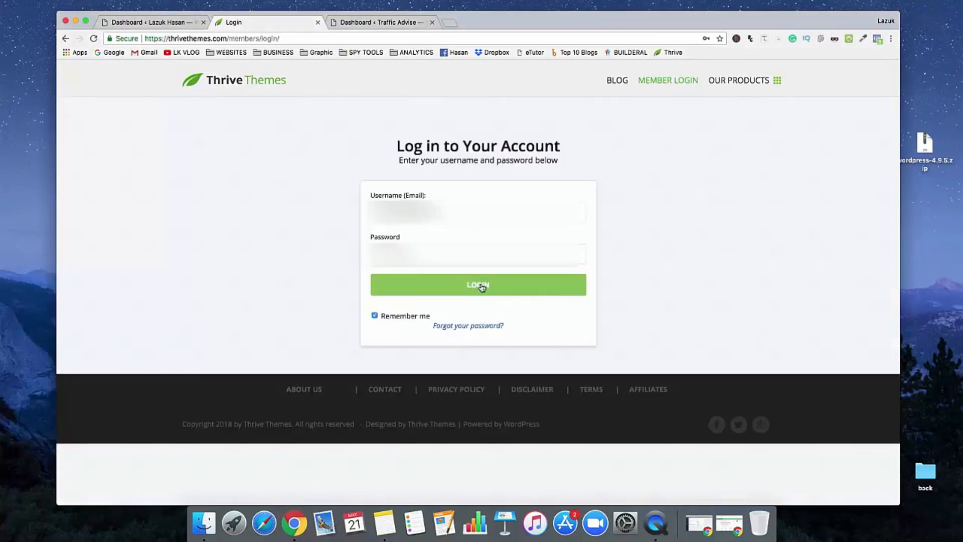
click(477, 290)
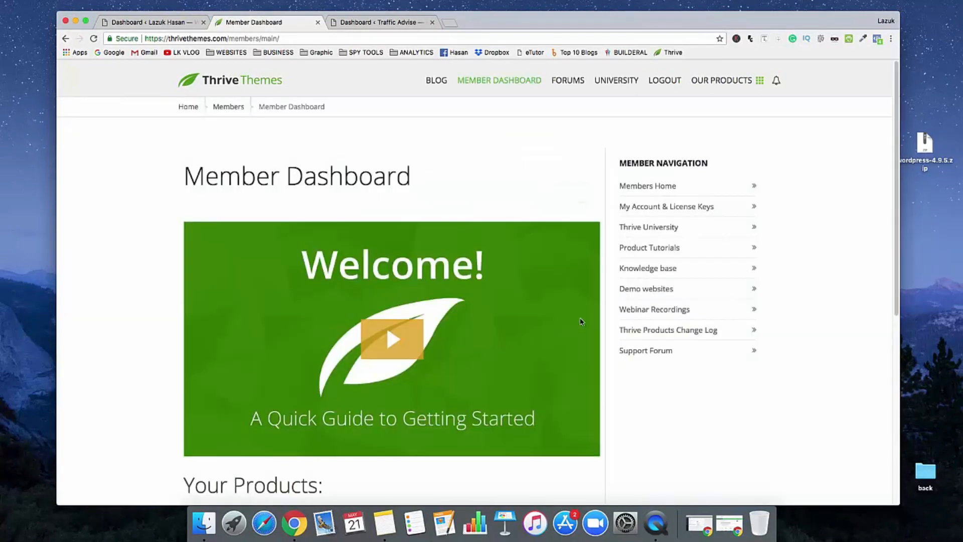
scroll(580, 323, down, 5)
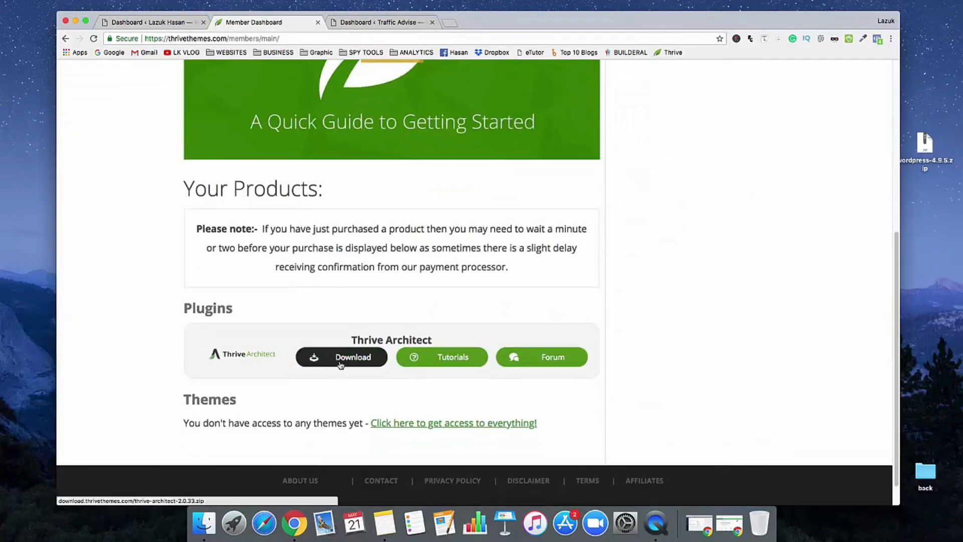
click(342, 360)
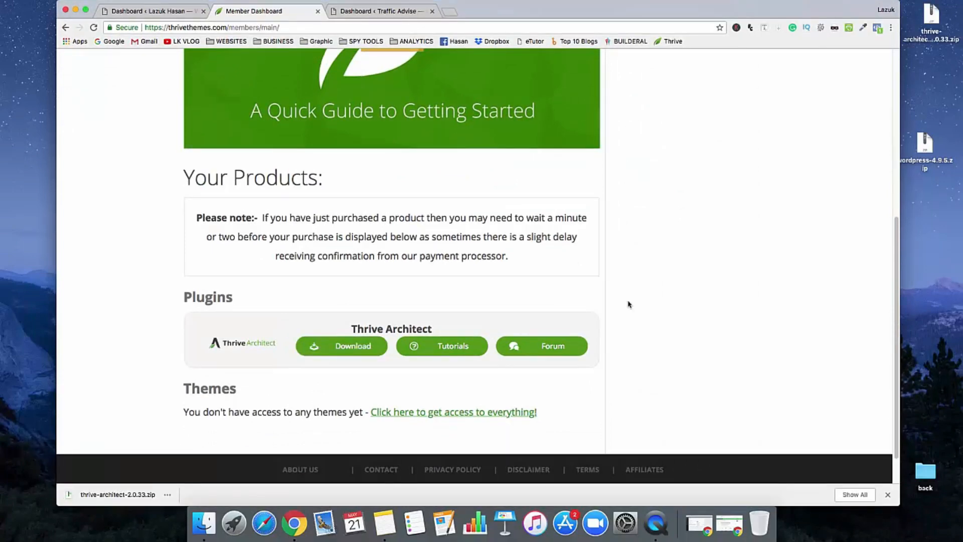
scroll(628, 304, up, 5)
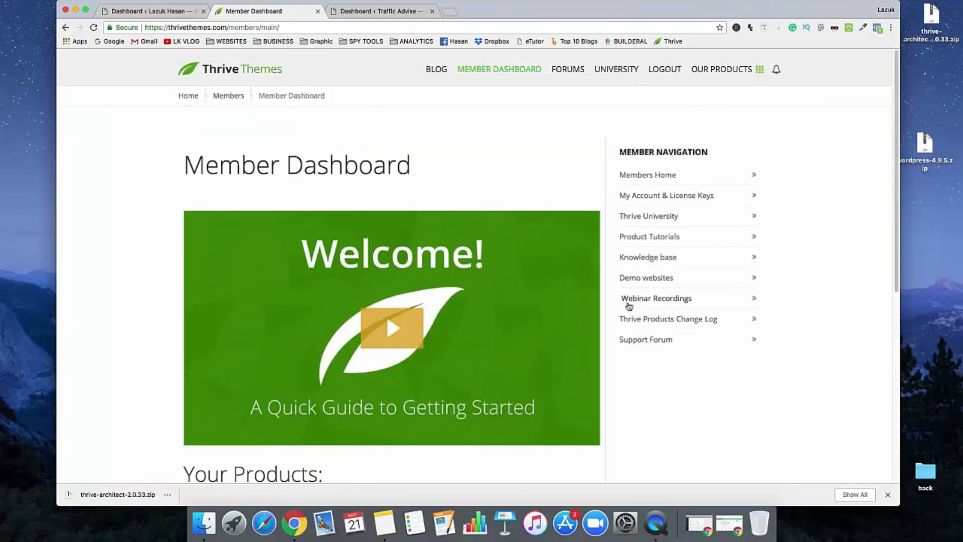
Upload thrive-architect-2.0.33.zip as a new plugin on the Traffic Advise WordPress site, install it and activate it
click(390, 11)
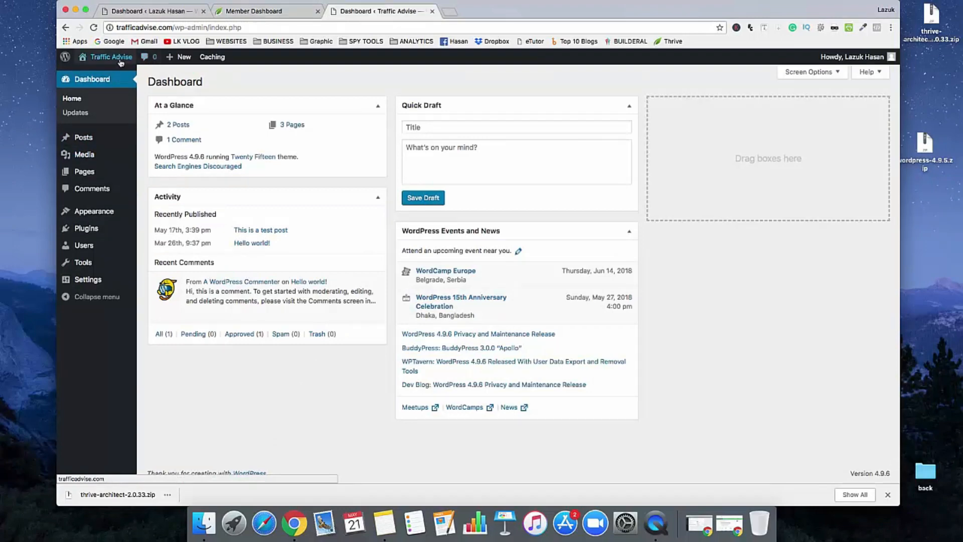
mouse_move(95, 230)
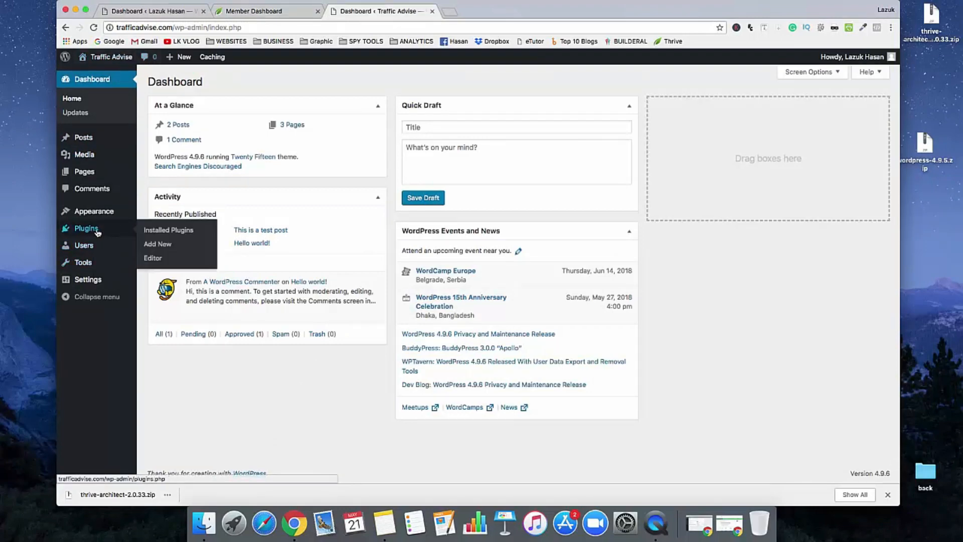
click(164, 249)
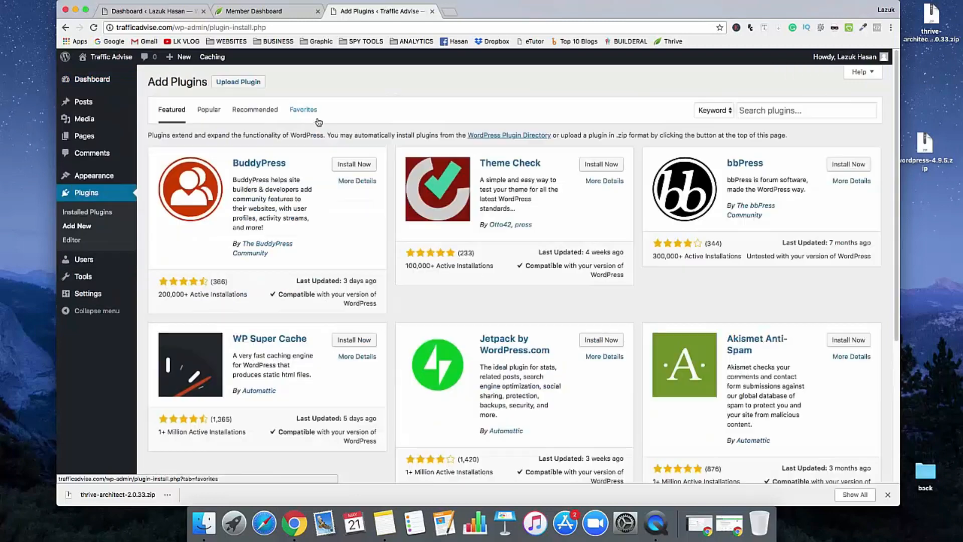
click(231, 86)
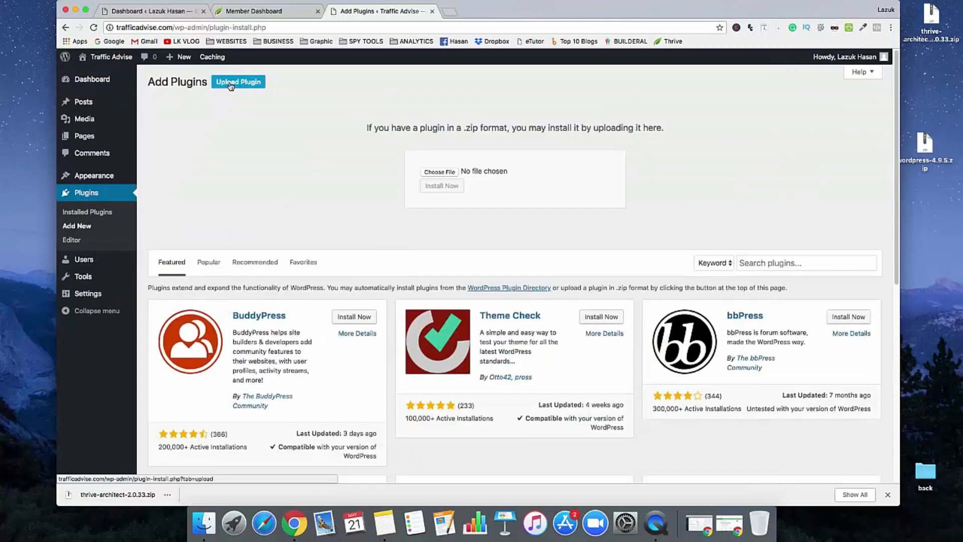
click(440, 173)
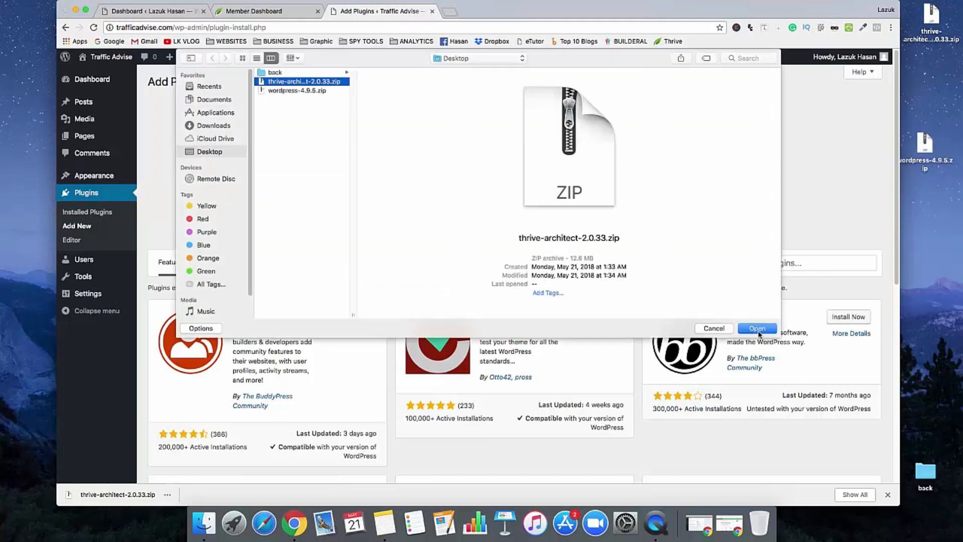
click(757, 330)
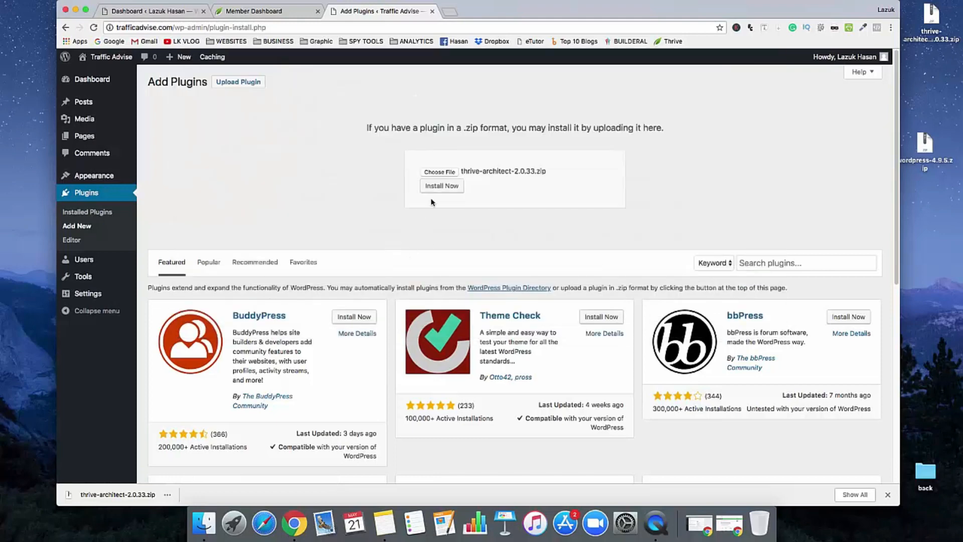
click(439, 187)
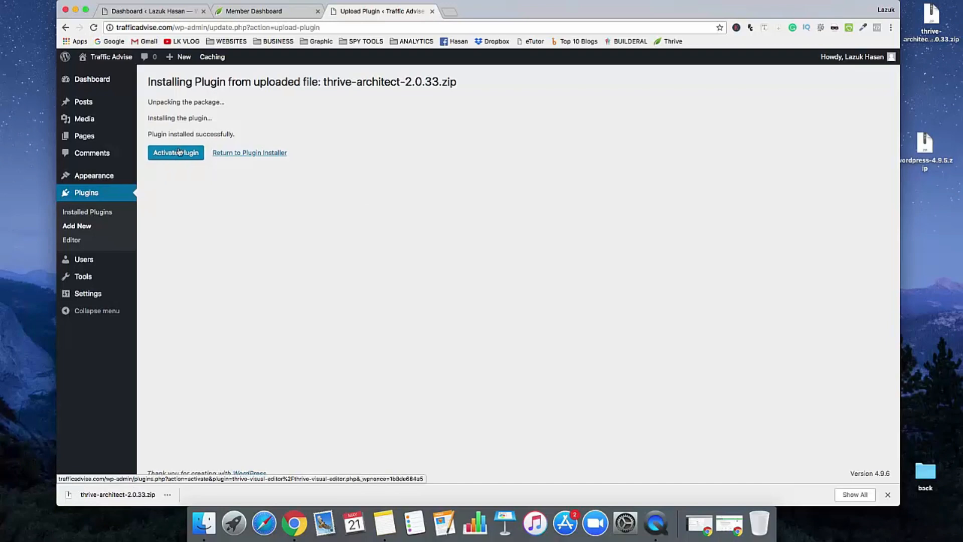
click(176, 157)
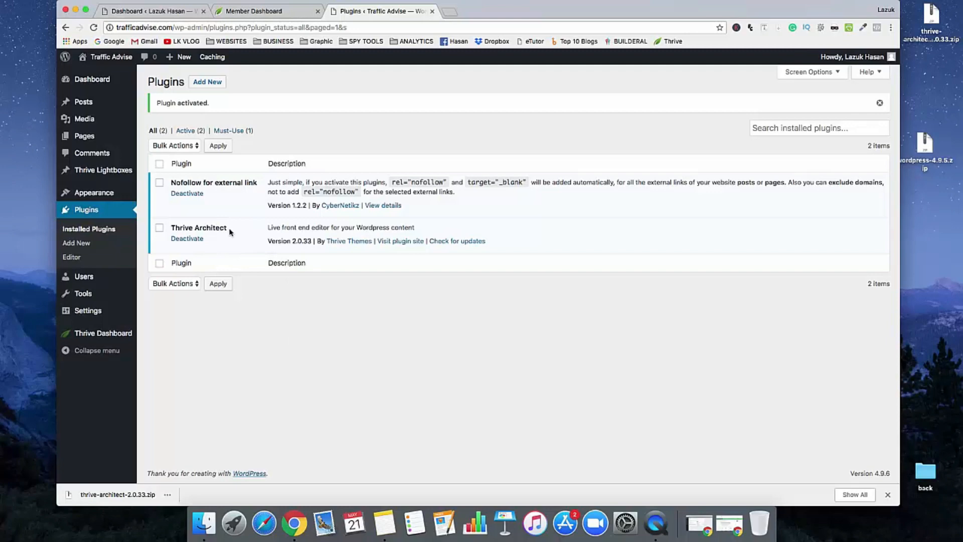
Open the license details form for Thrive Architect in the Thrive Dashboard, ready for the e-mail address
click(105, 341)
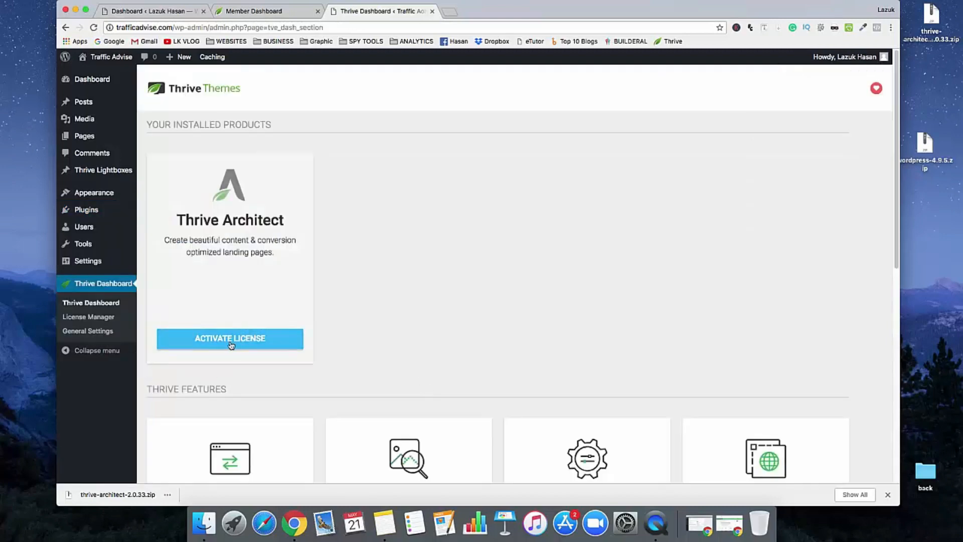
click(230, 341)
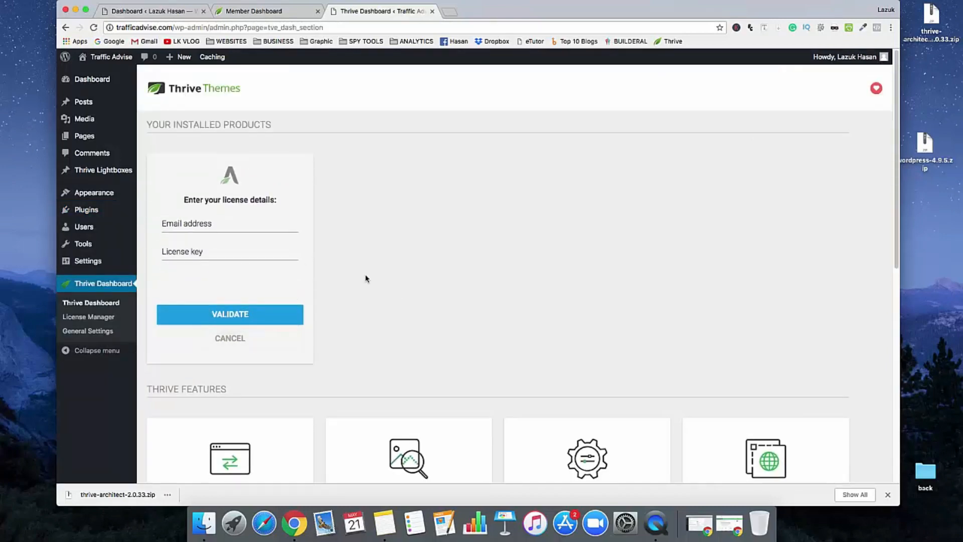
click(224, 225)
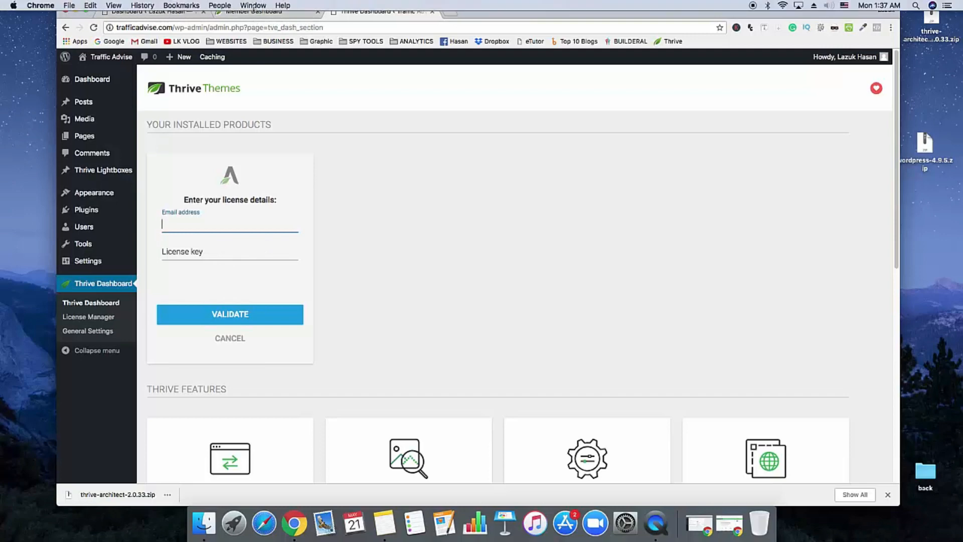
Look up the license e-mail and key on the Thrive Themes account page and return to the license form
click(258, 17)
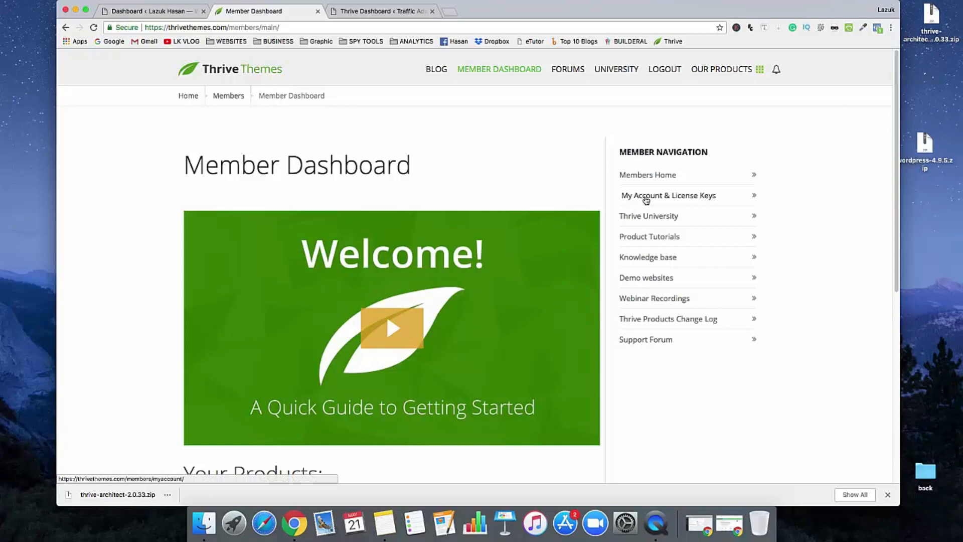
click(646, 197)
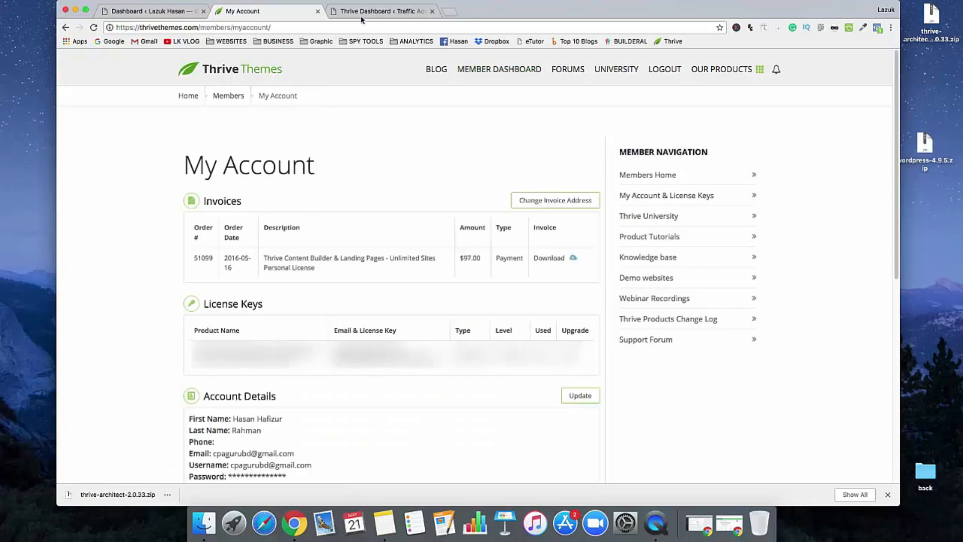
click(356, 11)
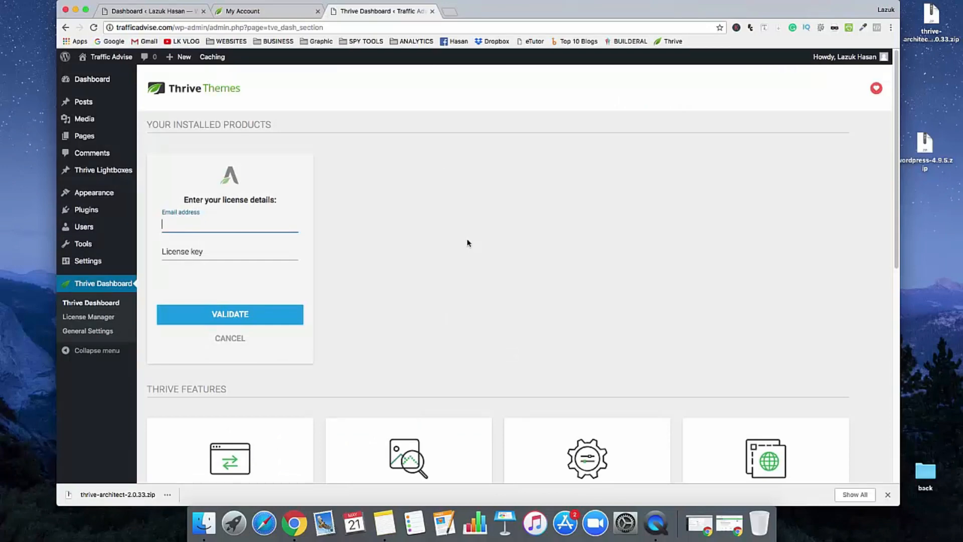
Fill in the license e-mail address, paste the license key and validate the Thrive Architect license
text(w)
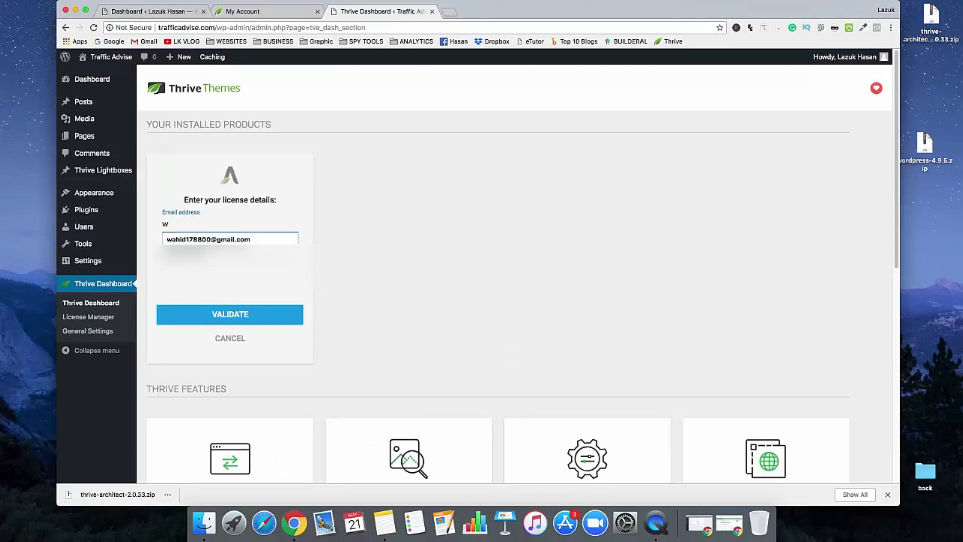
key(Down)
key(Return)
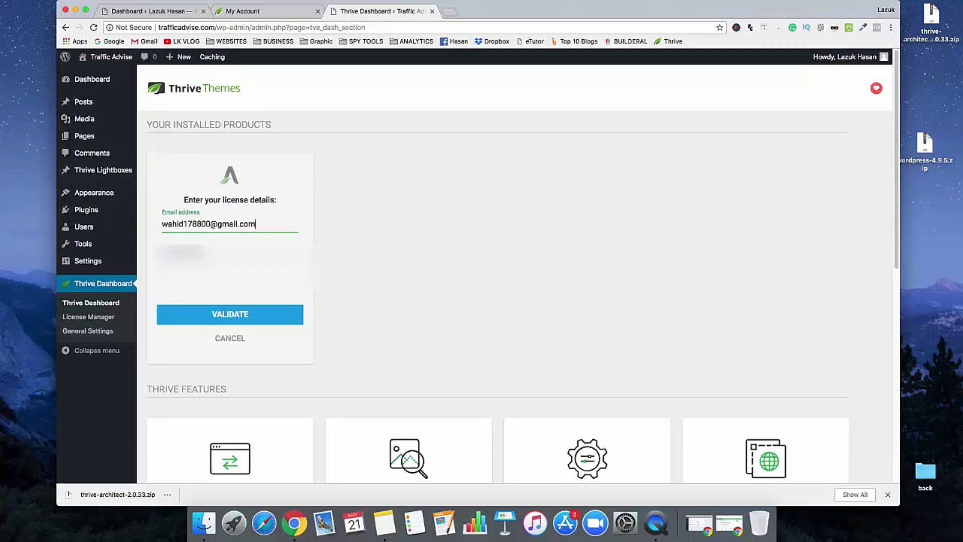
click(230, 254)
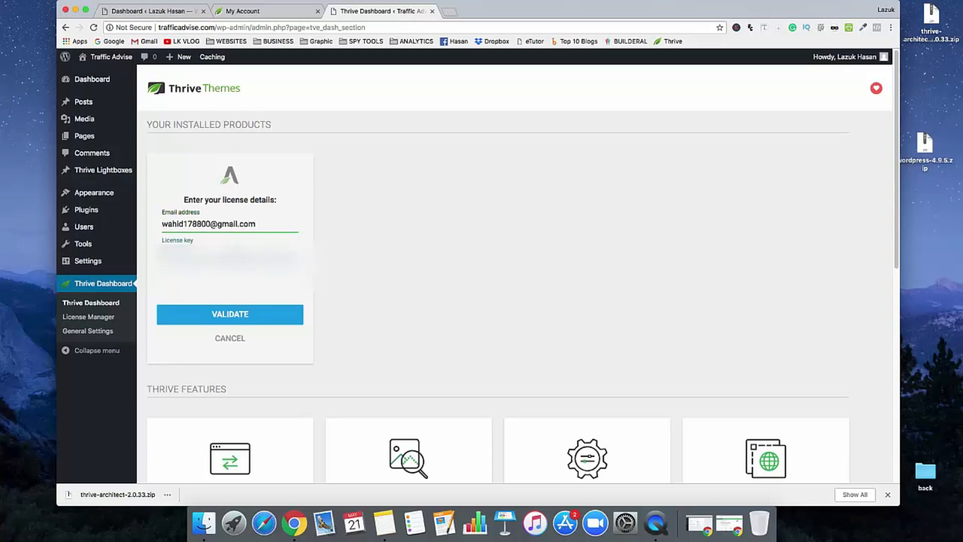
key(super+v)
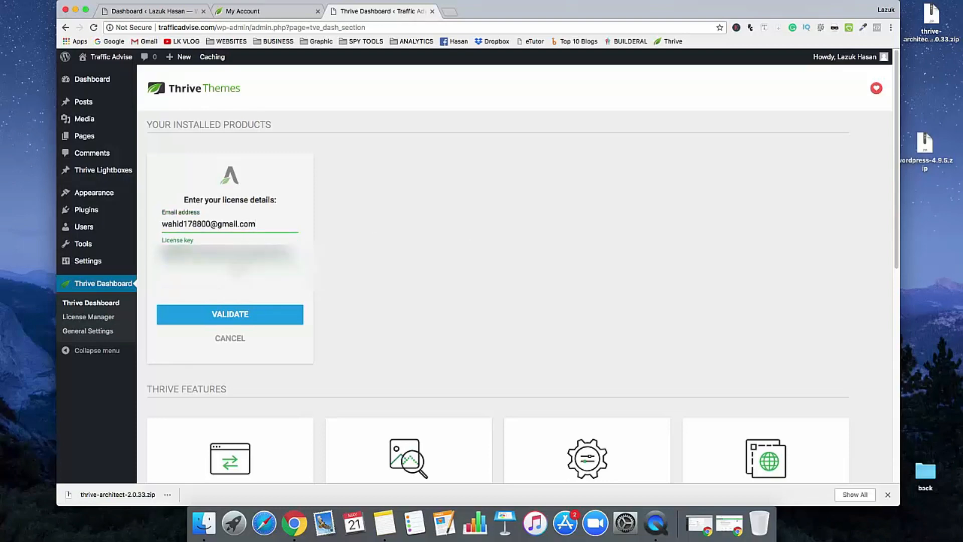
click(239, 317)
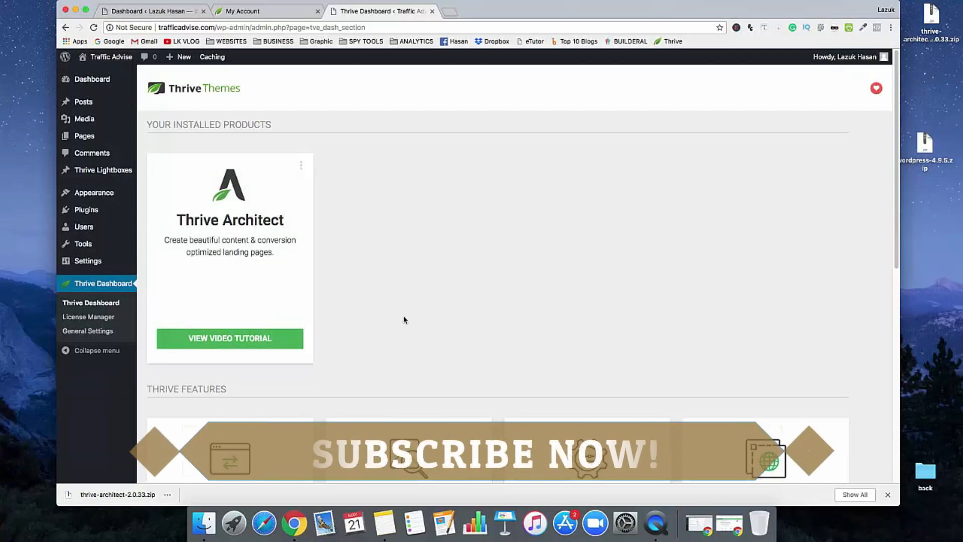
Open the Sample Page front page for editing with Thrive Architect and look through the available elements
mouse_move(110, 142)
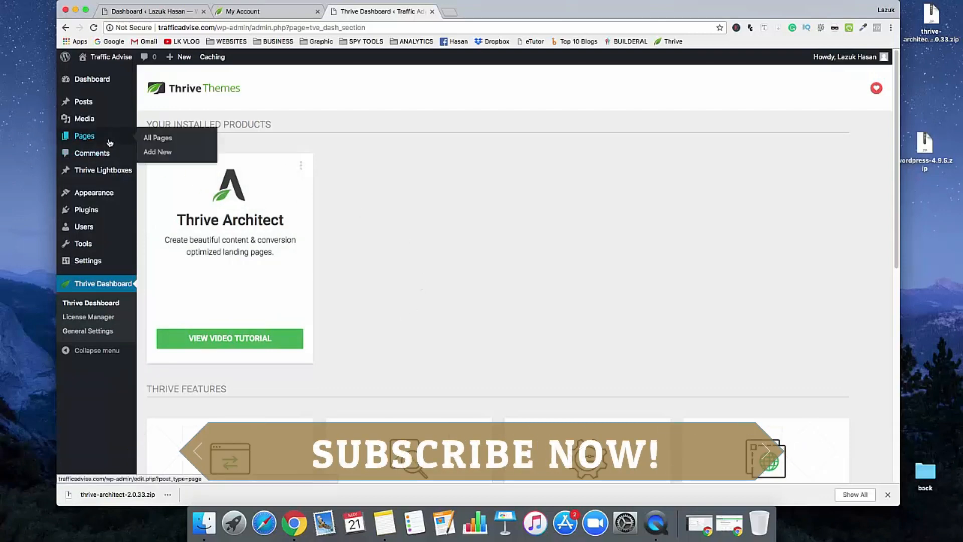
click(106, 142)
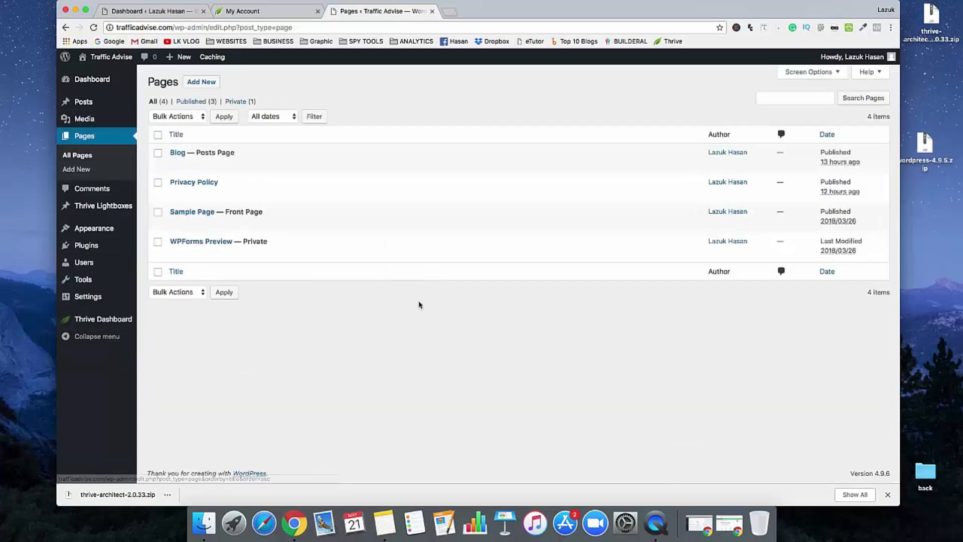
mouse_move(190, 215)
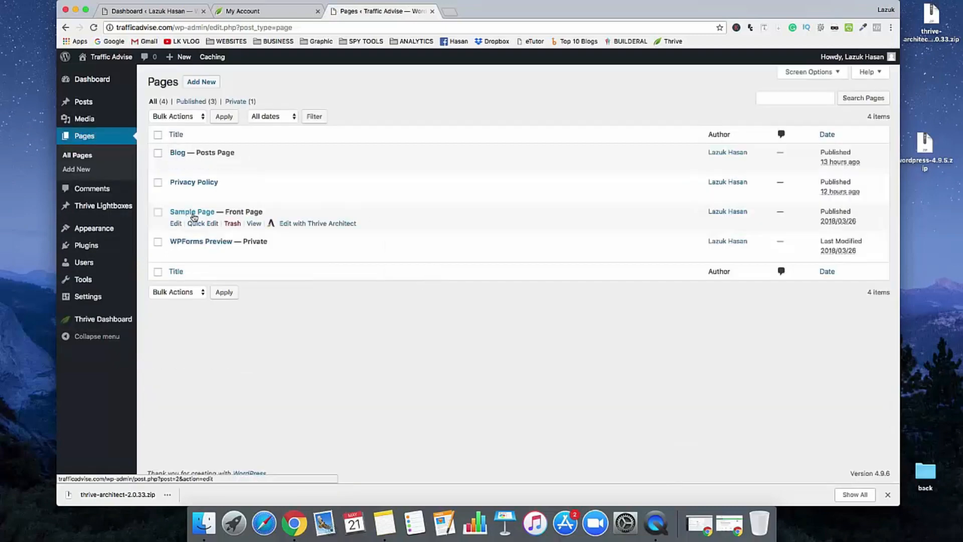
click(320, 228)
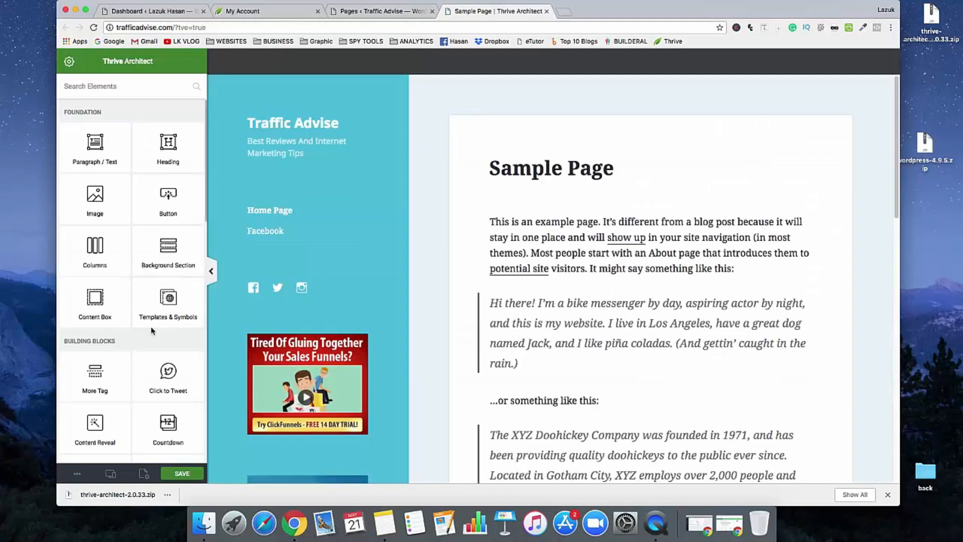
scroll(152, 330, down, 10)
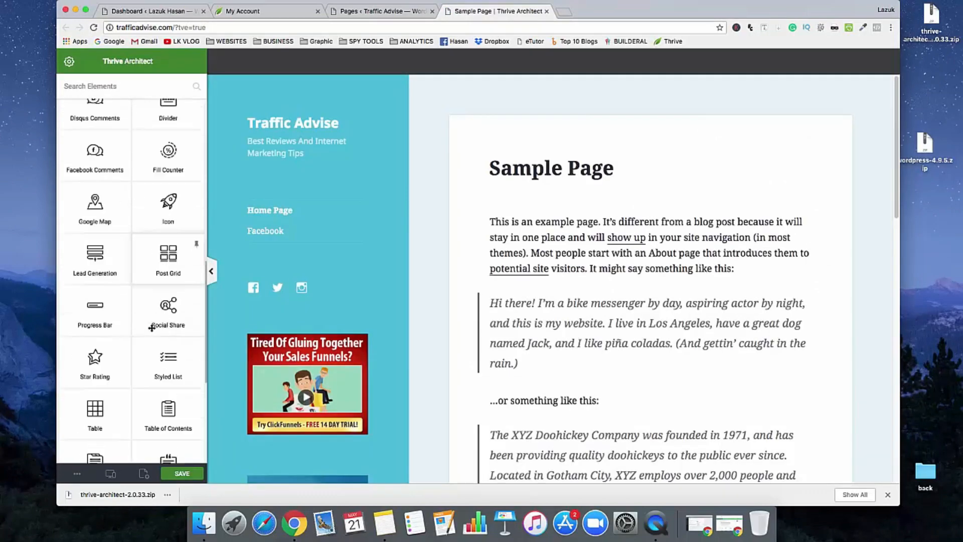
scroll(152, 329, up, 7)
scroll(151, 329, up, 3)
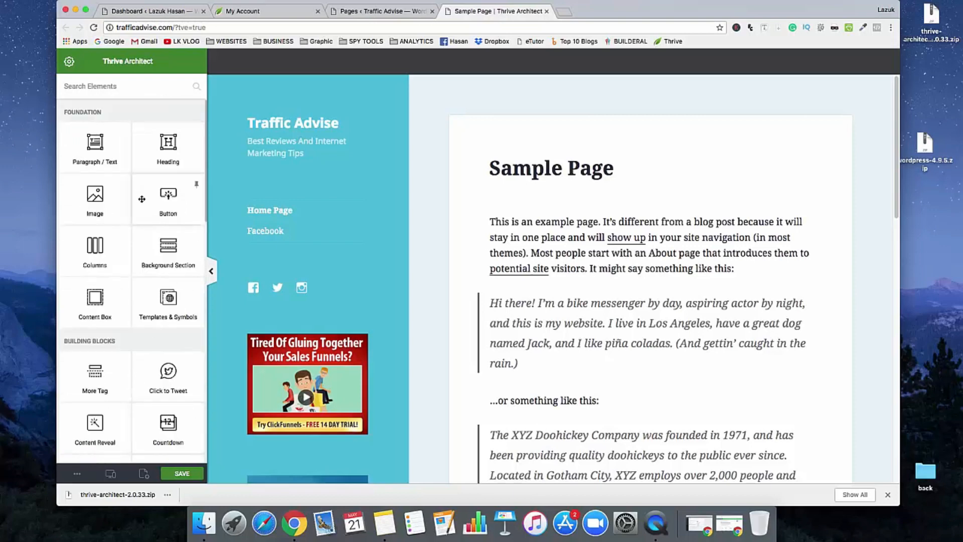
Apply the Fame Minimal Lead Generation template from the default landing page templates' Fame set to the Sample Page
click(143, 474)
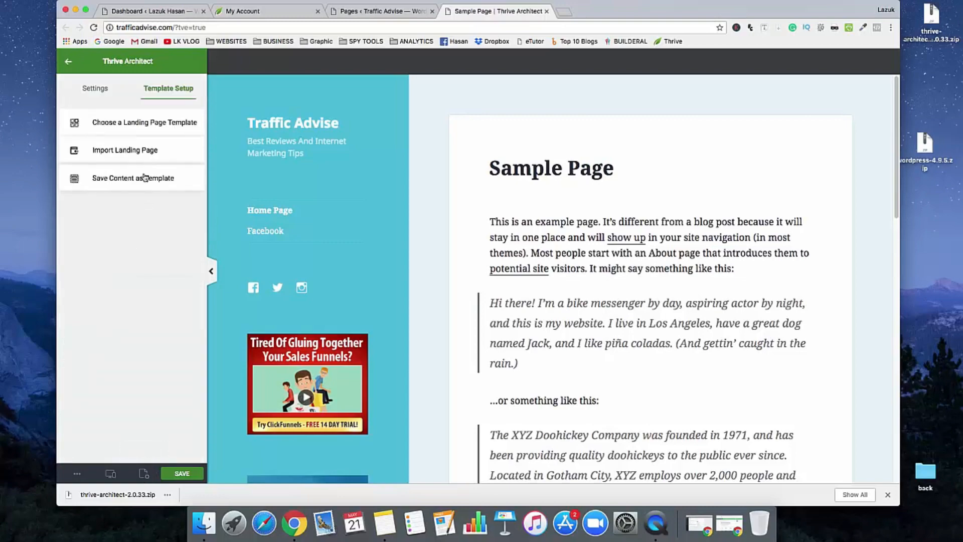
click(130, 126)
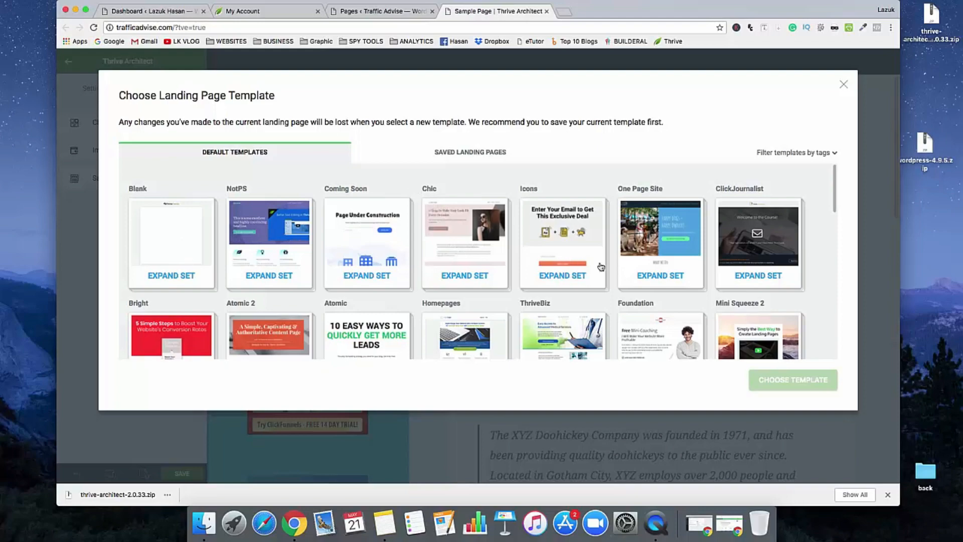
scroll(797, 287, down, 5)
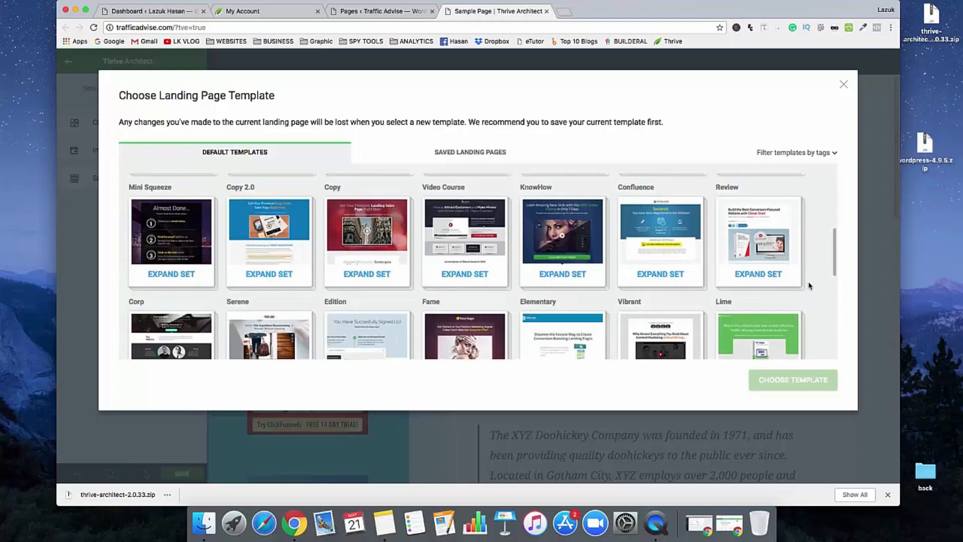
scroll(809, 285, down, 2)
scroll(808, 286, up, 1)
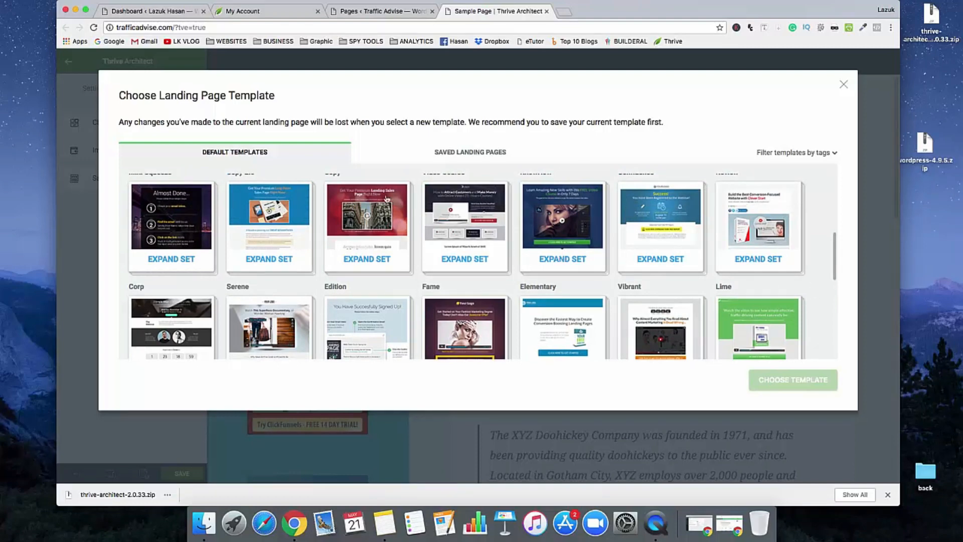
scroll(421, 273, down, 3)
scroll(421, 272, up, 1)
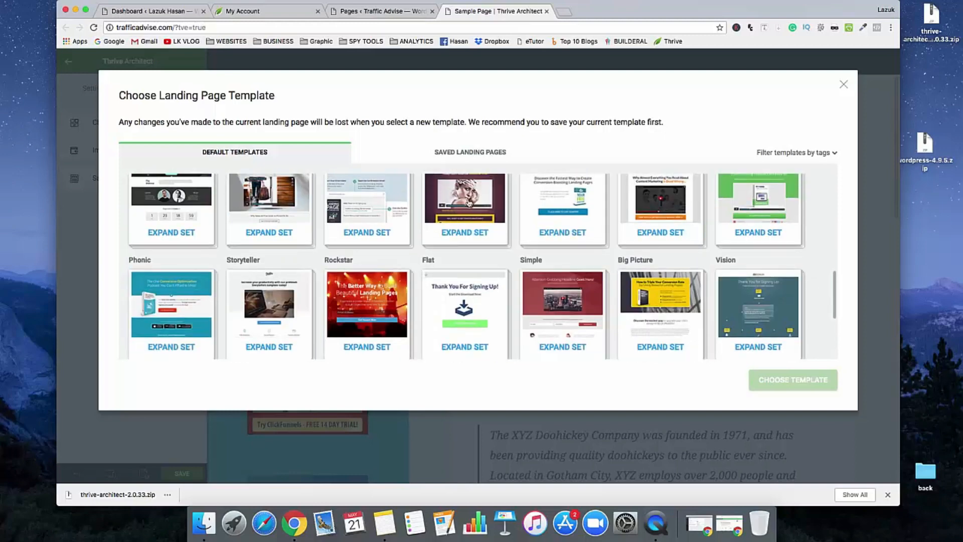
click(468, 203)
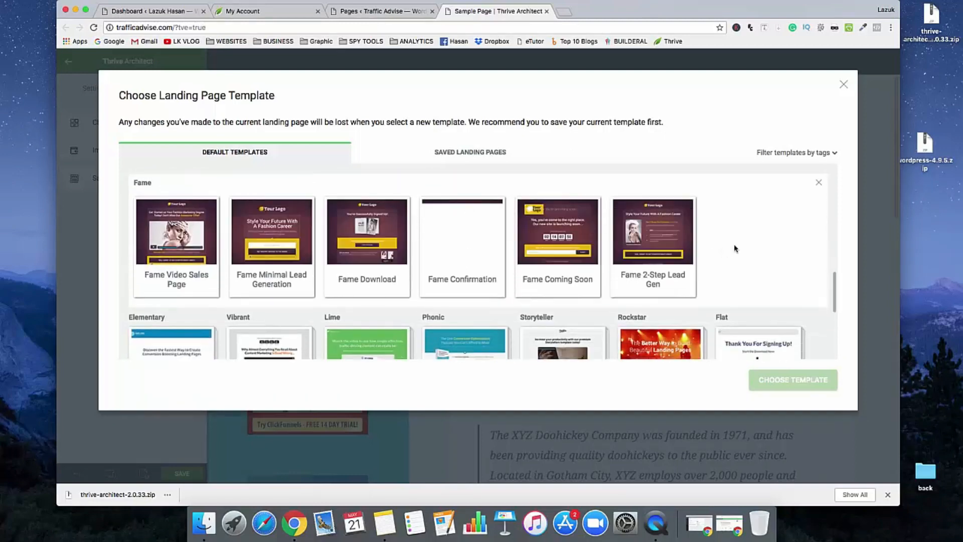
click(262, 239)
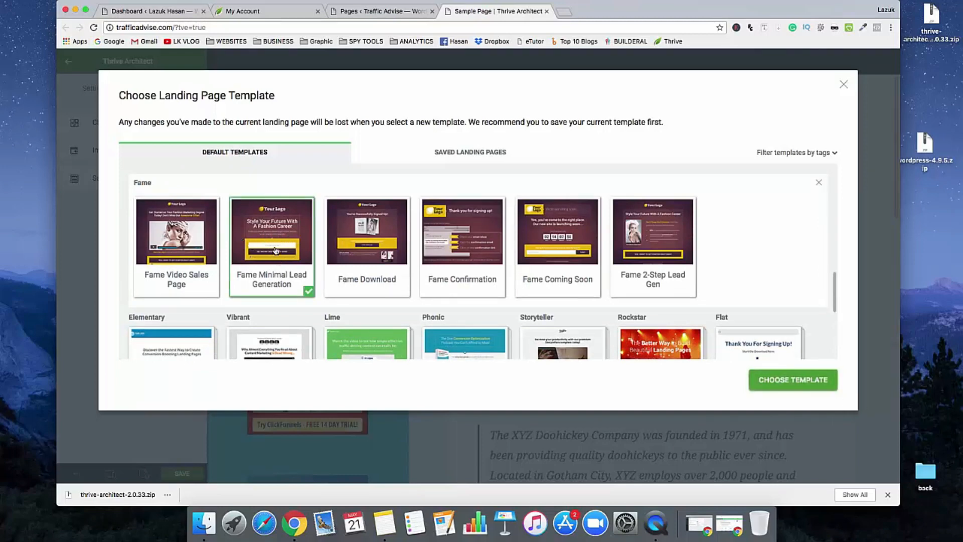
click(797, 385)
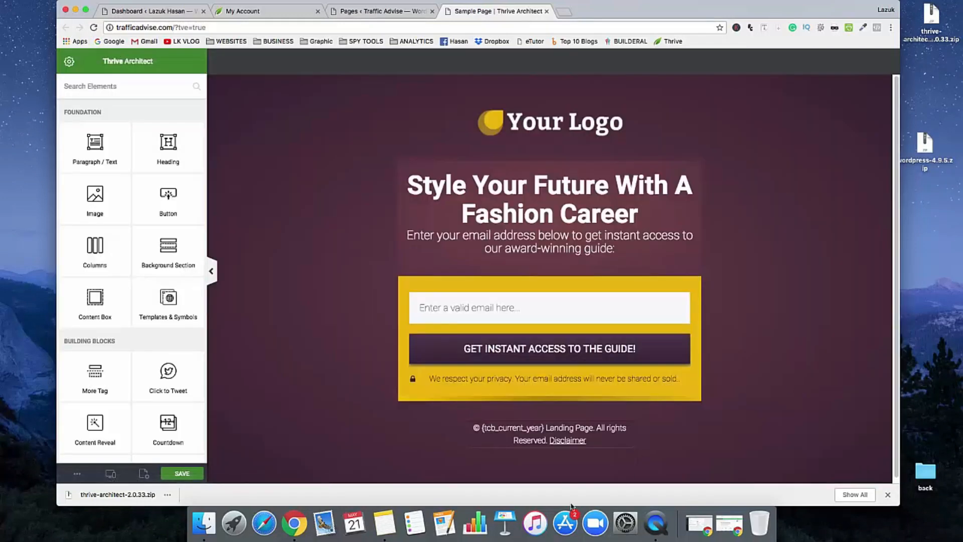
Save the landing page and open its live preview
click(184, 474)
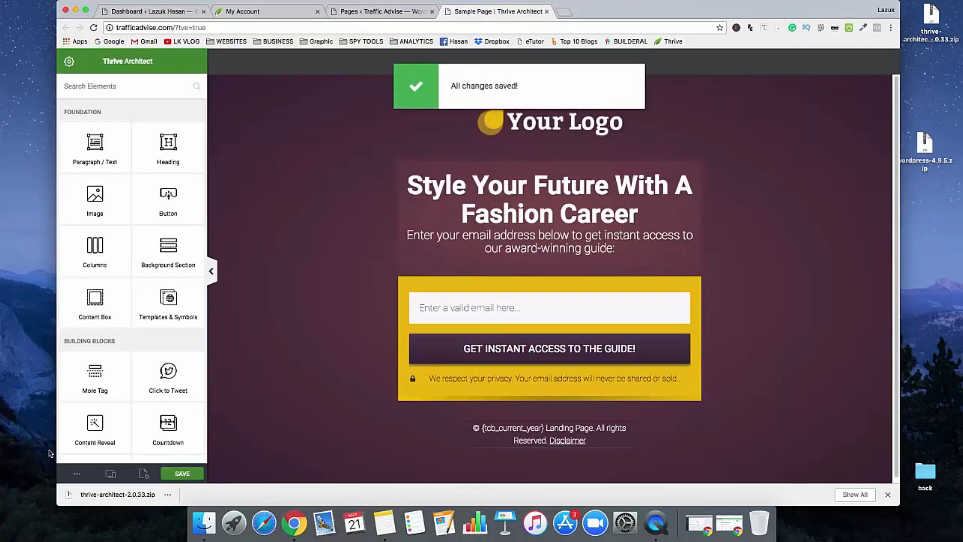
click(76, 474)
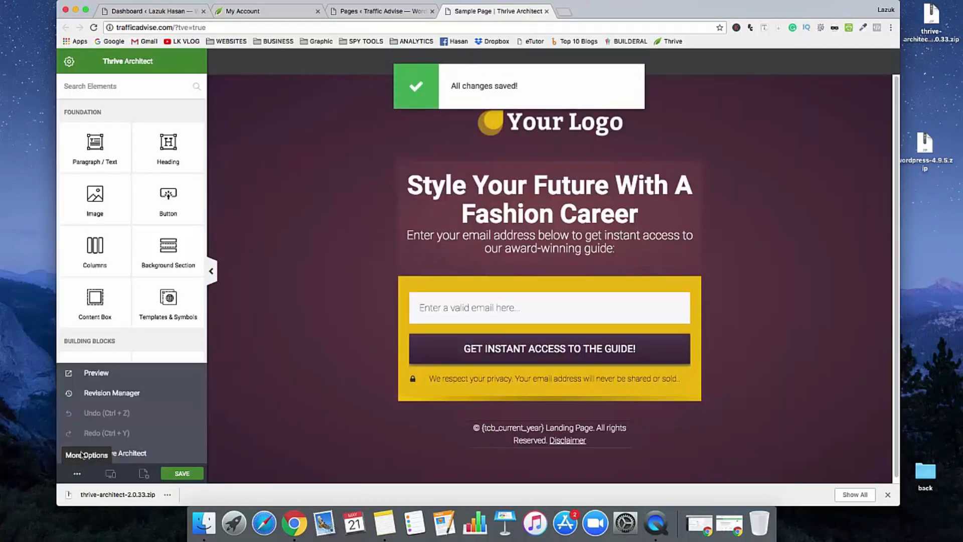
click(96, 374)
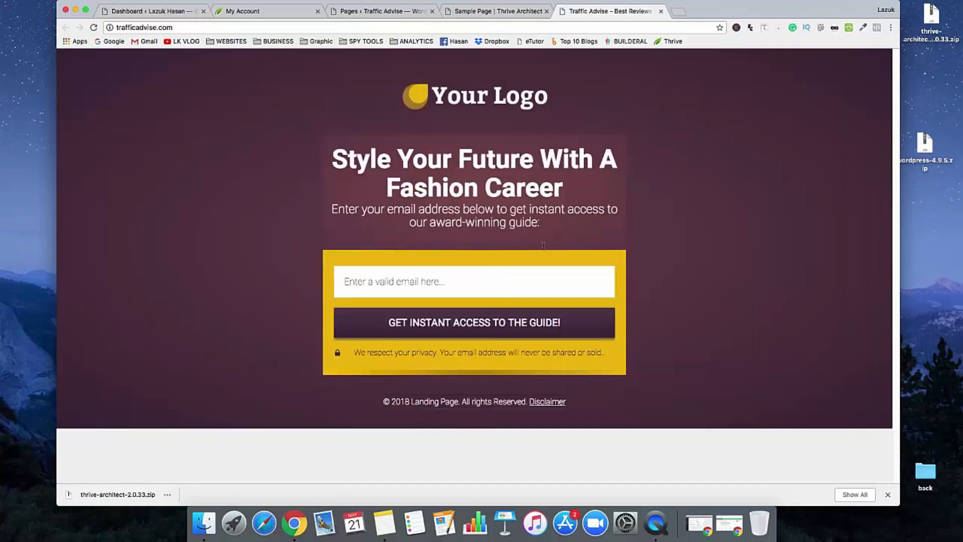